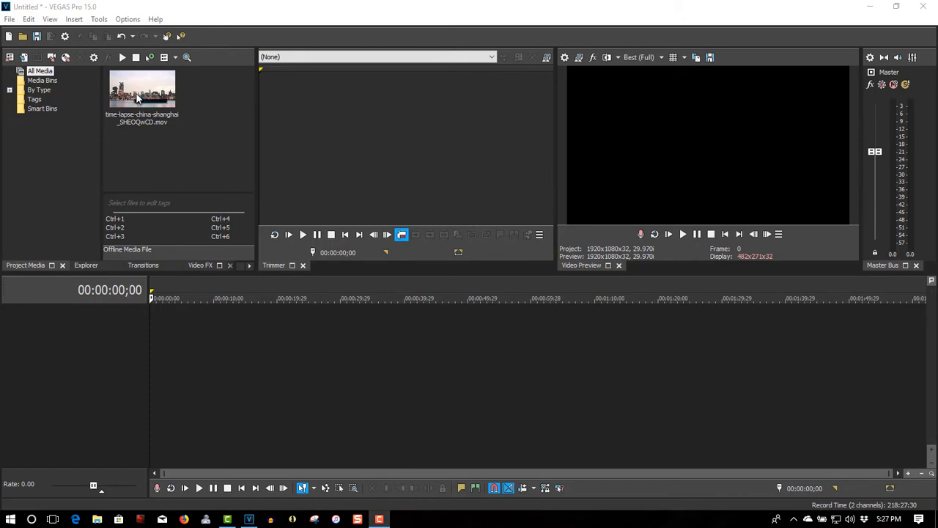
# Place the Shanghai time-lapse clip at the timeline start with project settings matched to it, and insert a video track above
pyautogui.moveTo(137, 98); pyautogui.dragTo(158, 339)
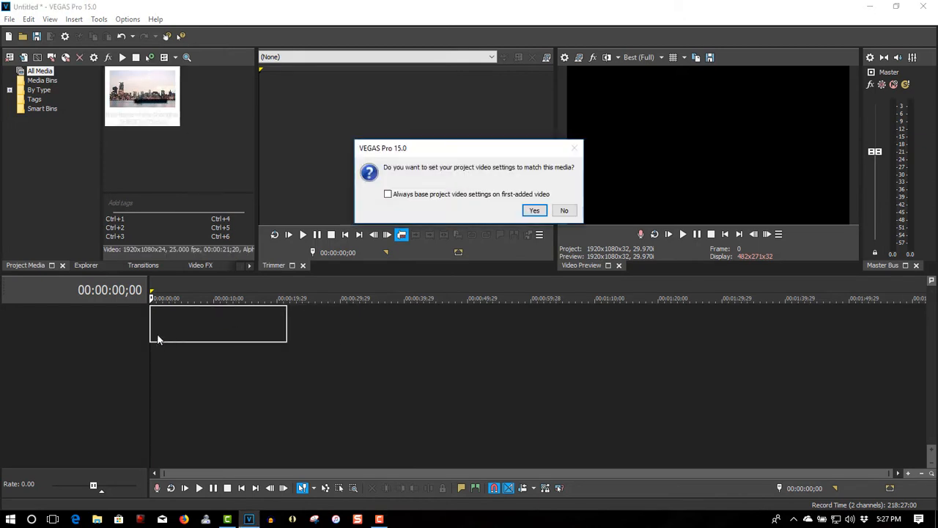
pyautogui.click(534, 211)
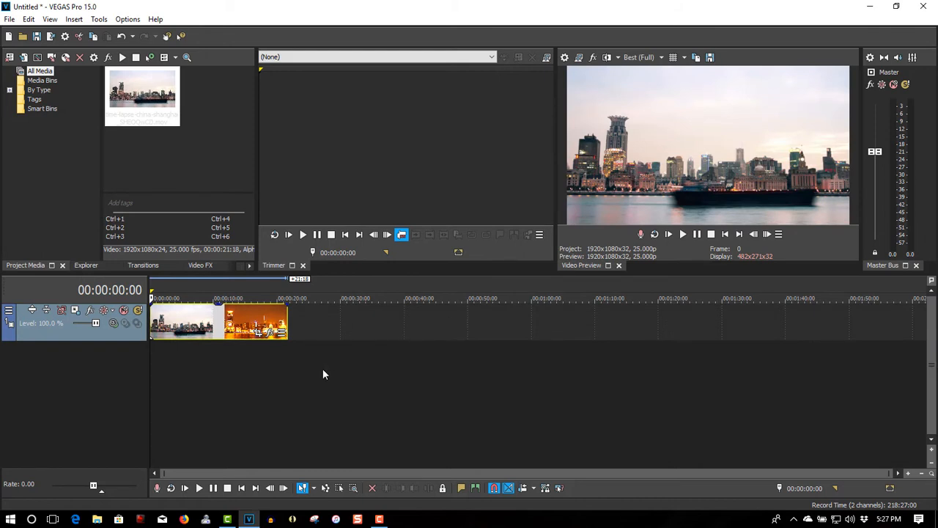
pyautogui.rightClick(304, 321)
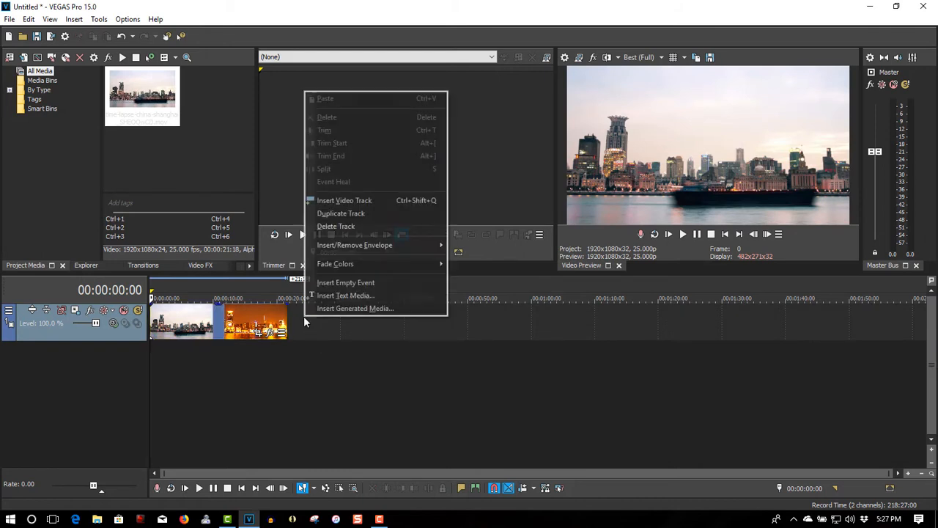
pyautogui.click(318, 204)
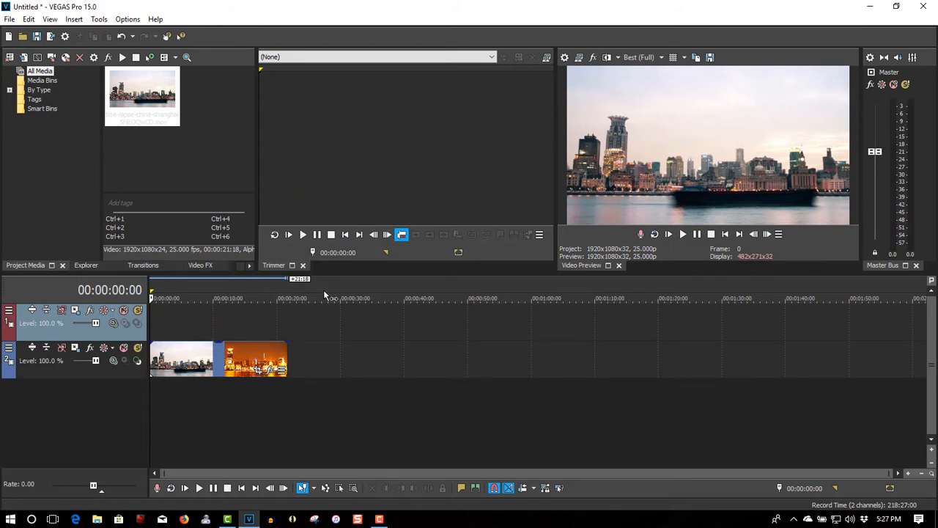
# Add the default Titles & Text generator at the start of the upper video track
pyautogui.click(249, 266)
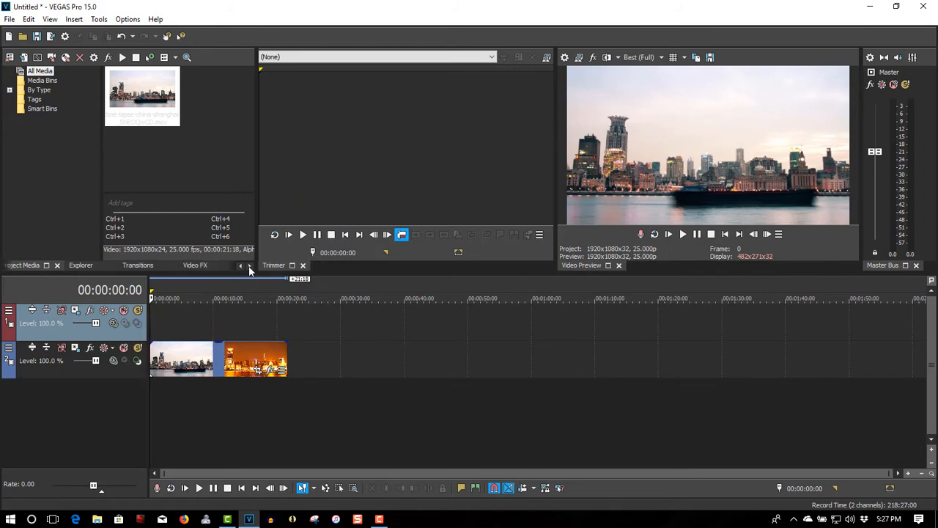
pyautogui.click(239, 267)
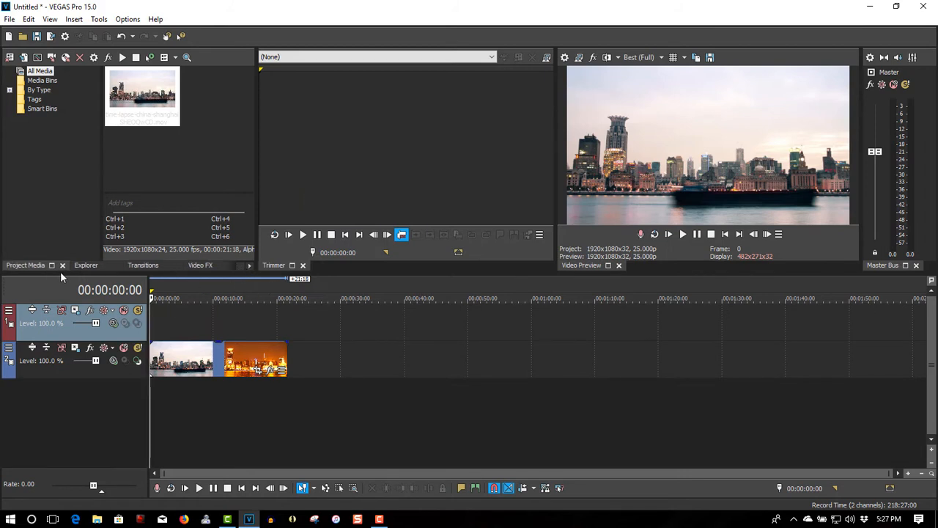
pyautogui.click(249, 267)
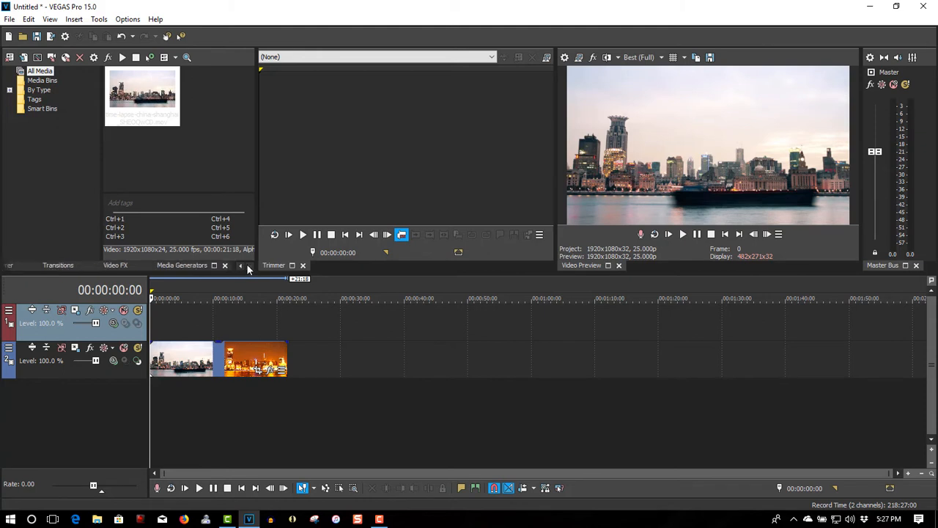
pyautogui.click(188, 265)
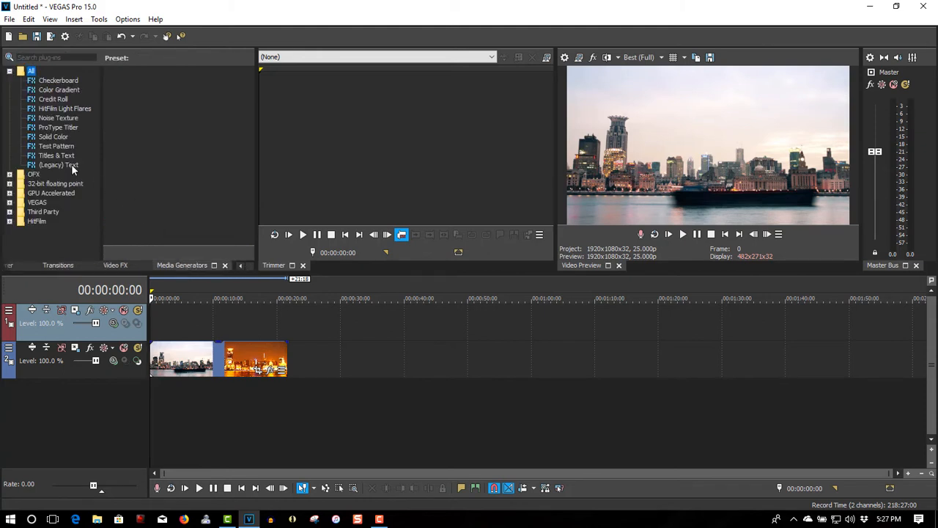
pyautogui.click(57, 155)
pyautogui.moveTo(137, 94); pyautogui.dragTo(154, 327)
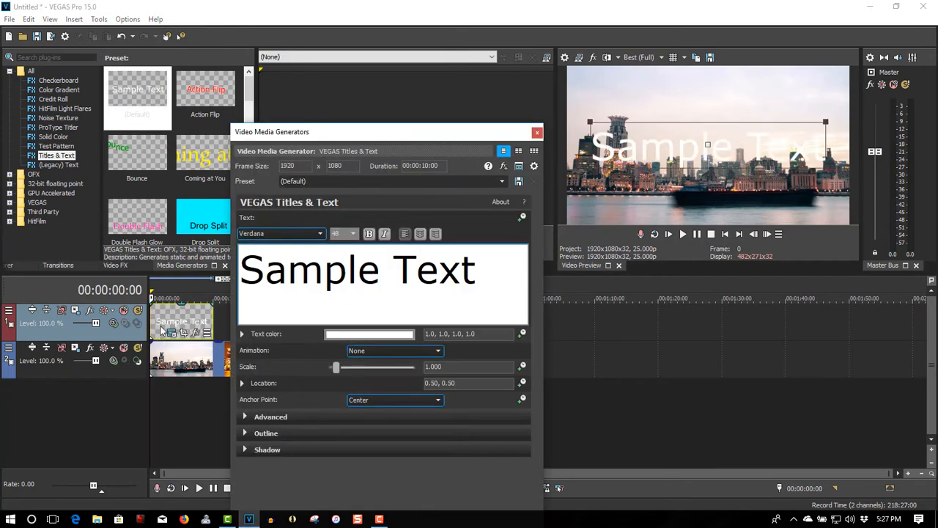
# Replace the title's sample text with "CHINA"
pyautogui.moveTo(483, 271); pyautogui.dragTo(256, 283)
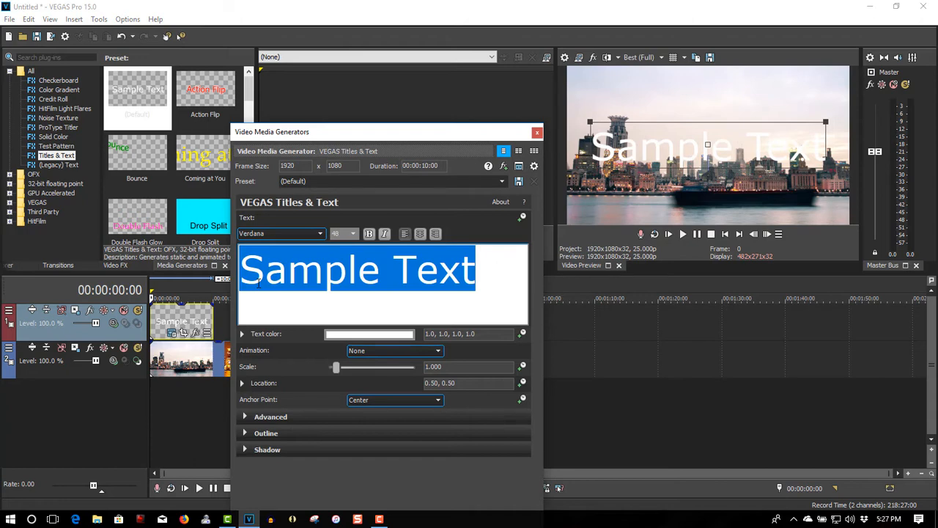
pyautogui.write('CH')
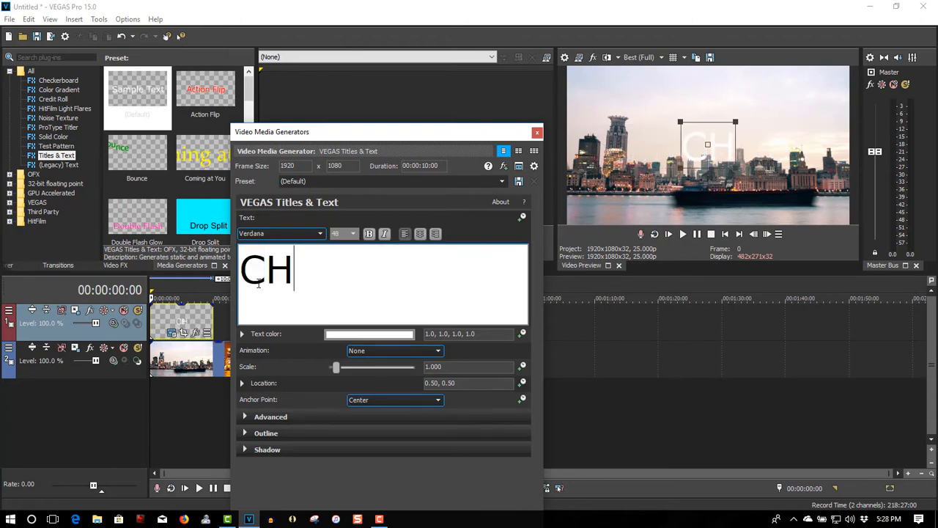
pyautogui.write('INA')
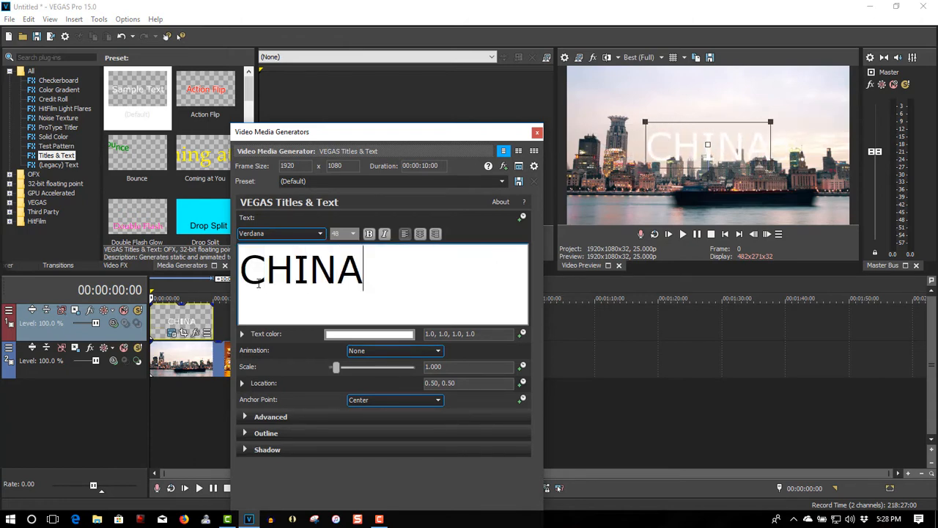
# Set the font of the whole CHINA title to Impact
pyautogui.moveTo(360, 281); pyautogui.dragTo(250, 271)
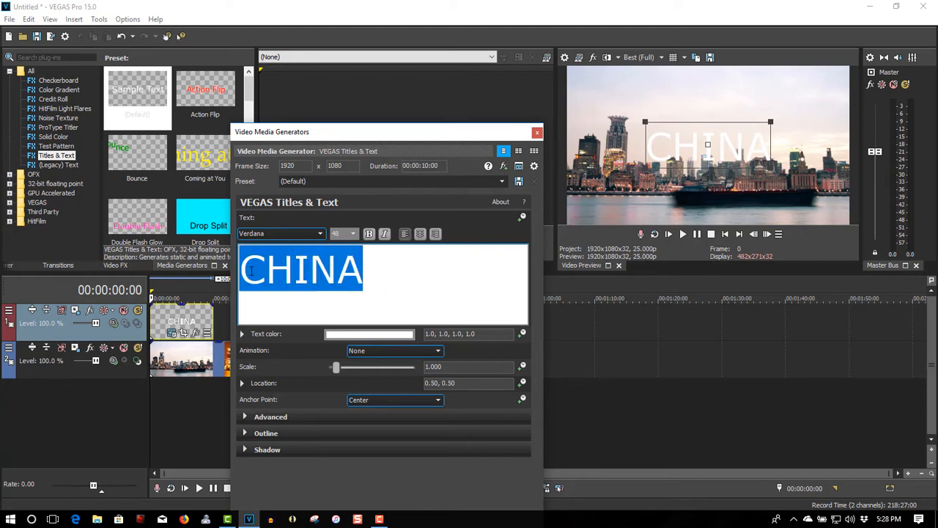
pyautogui.click(319, 233)
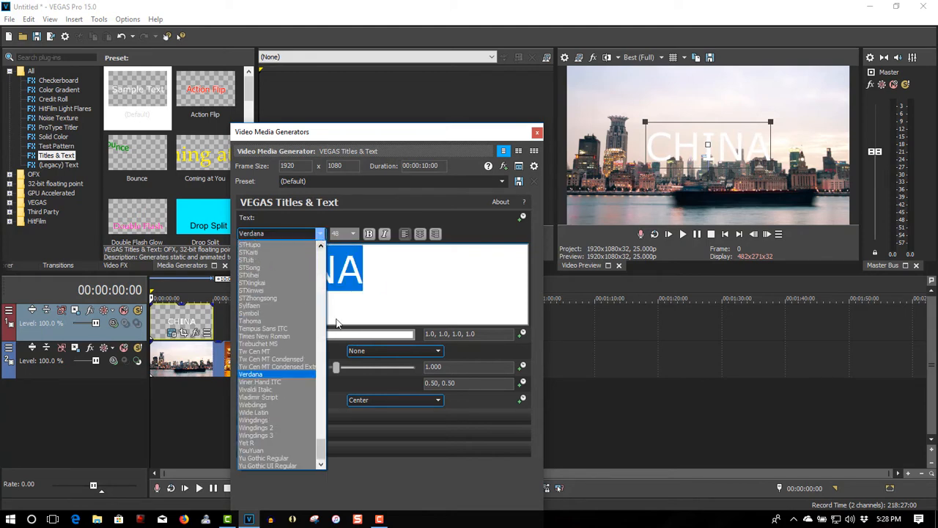
pyautogui.moveTo(326, 460); pyautogui.dragTo(323, 364)
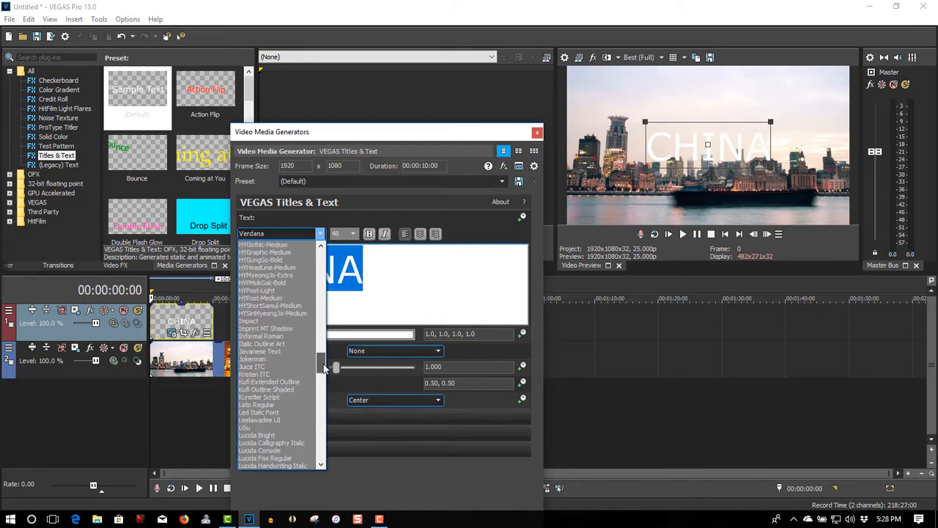
pyautogui.click(260, 321)
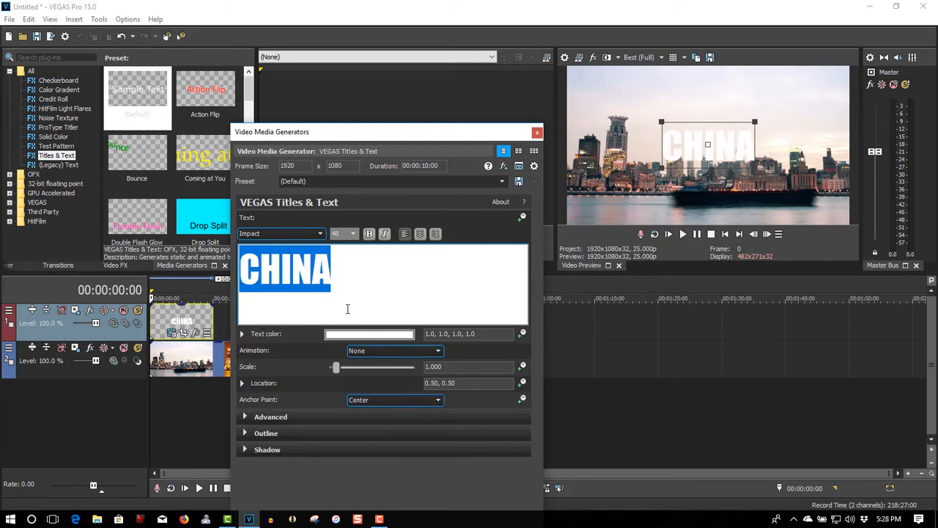
pyautogui.click(352, 233)
pyautogui.click(353, 233)
# Enlarge the CHINA title to a scale of about 1.58 and close its generator settings
pyautogui.moveTo(336, 372); pyautogui.dragTo(341, 372)
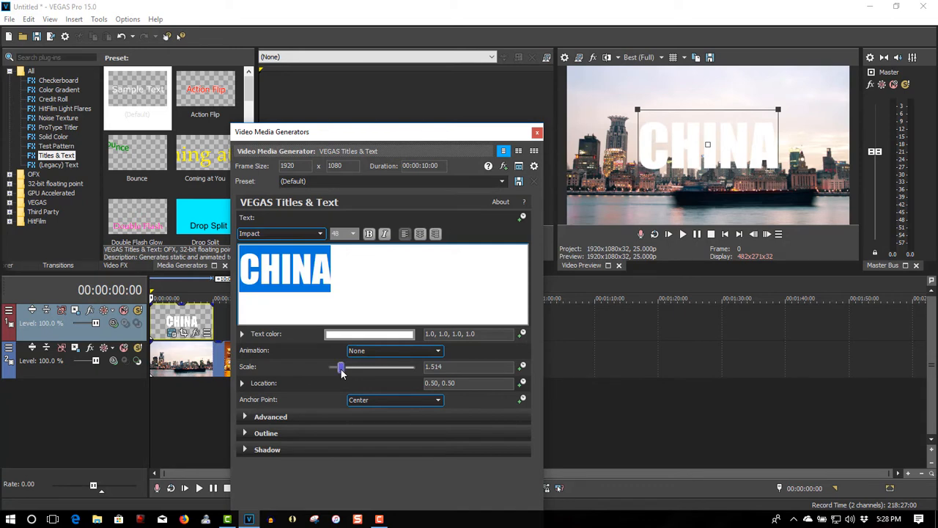
pyautogui.moveTo(341, 373); pyautogui.dragTo(341, 372)
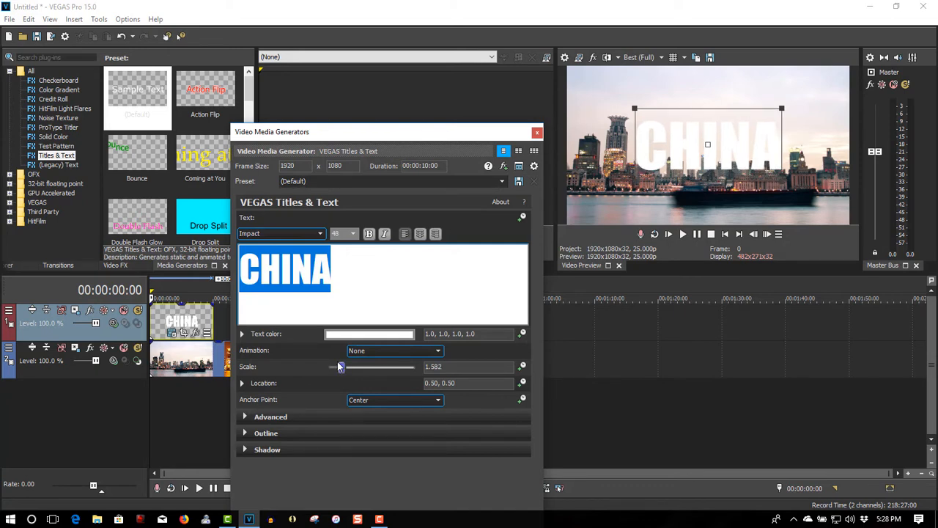
pyautogui.click(537, 132)
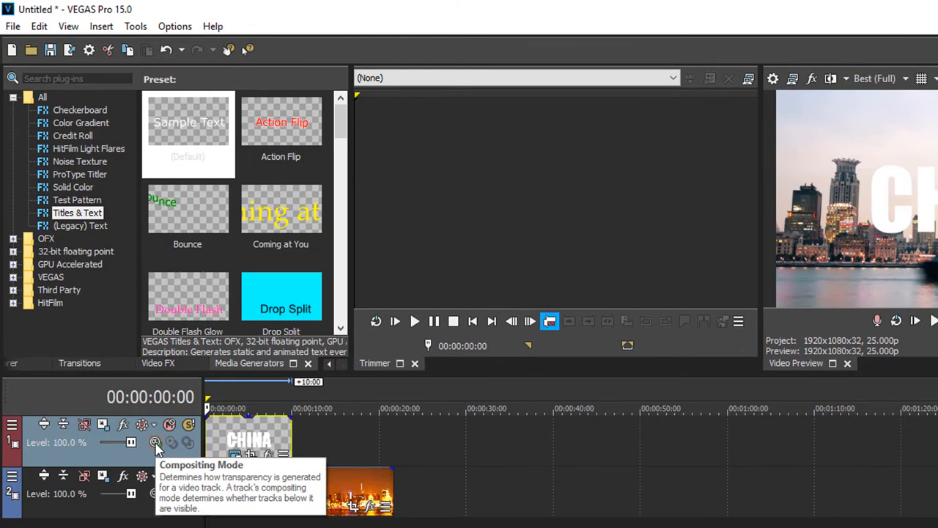
# Set the title track's compositing mode to Multiply (Mask)
pyautogui.click(155, 443)
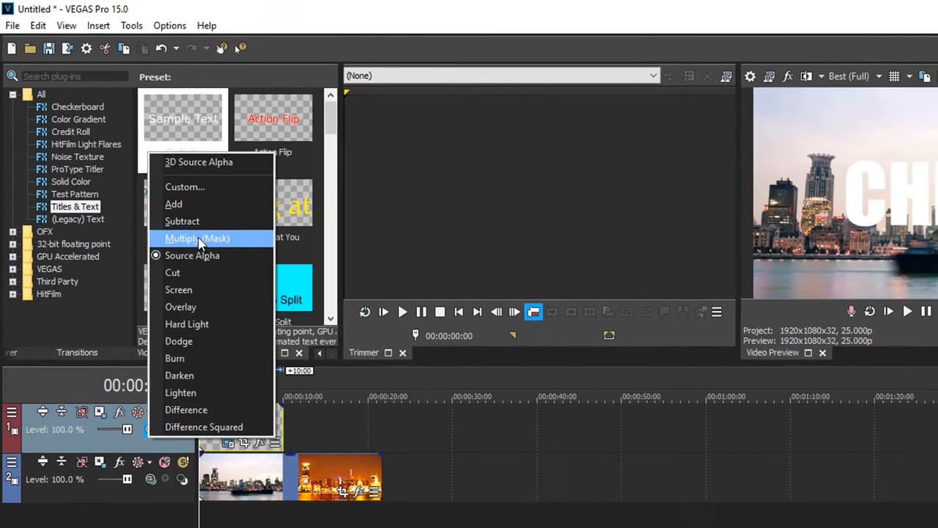
pyautogui.click(204, 246)
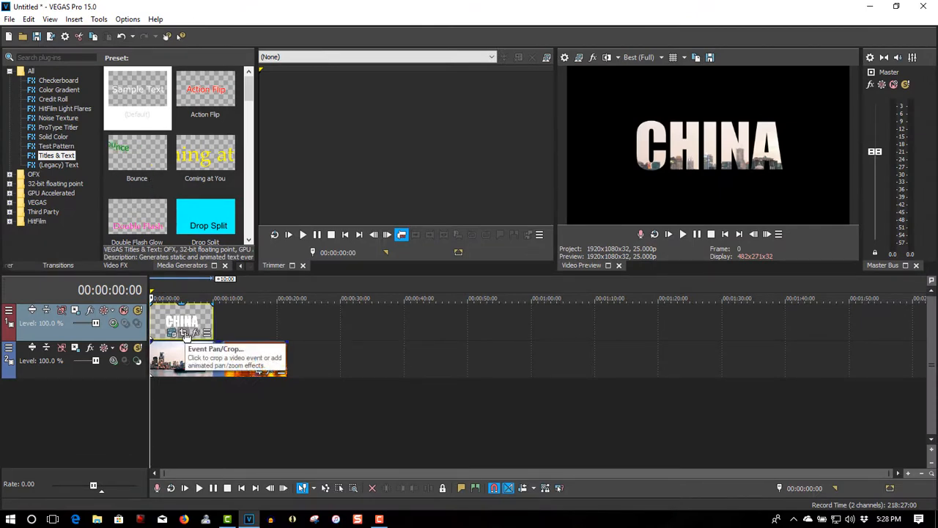
# In the title's Pan/Crop, keyframe the position at 00:00:01:12 and shrink the crop frame almost to its centre at 00:00:09:01
pyautogui.click(186, 333)
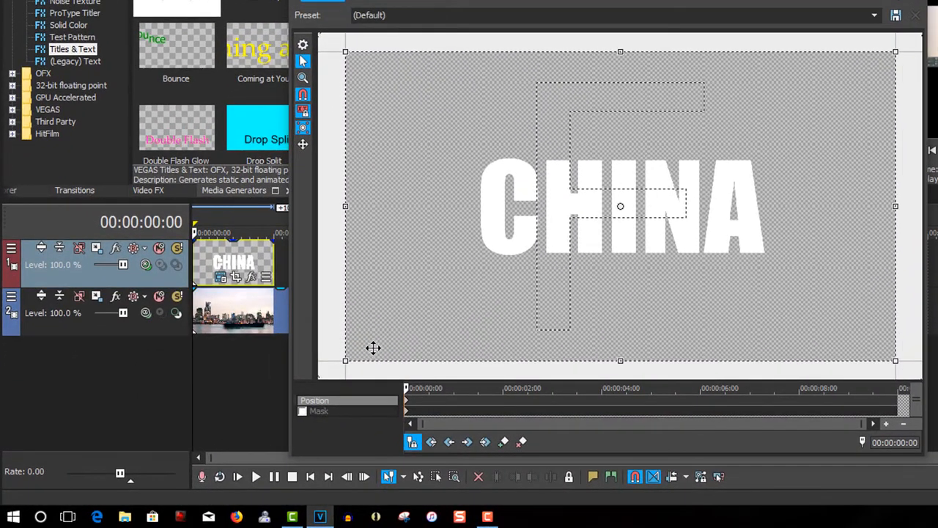
pyautogui.click(478, 405)
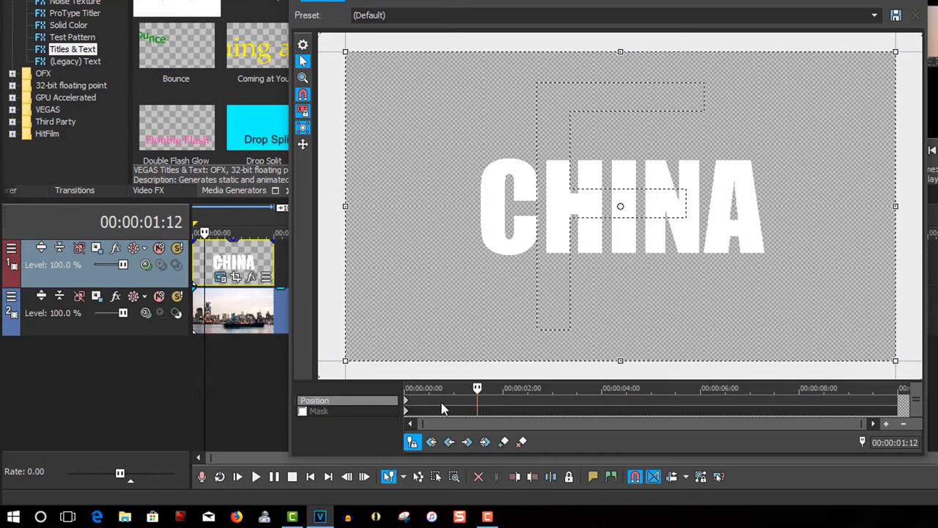
pyautogui.click(503, 441)
pyautogui.click(850, 408)
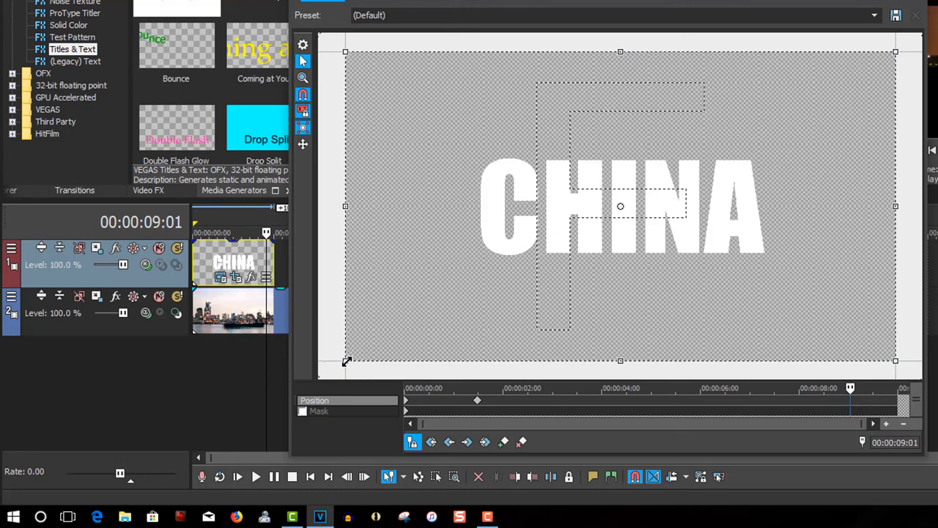
pyautogui.moveTo(347, 362); pyautogui.dragTo(614, 211)
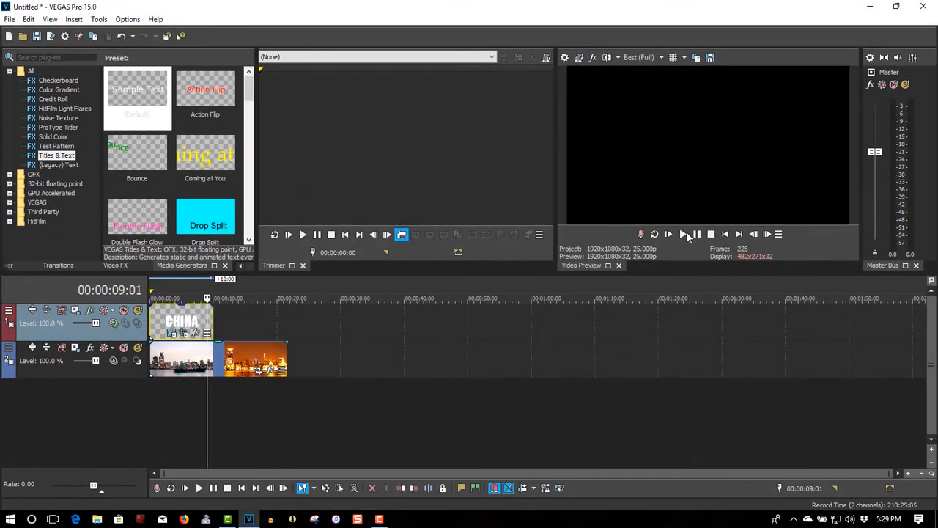
# Play the project from the beginning to check the zoom through the text, pausing past the title's end
pyautogui.click(725, 234)
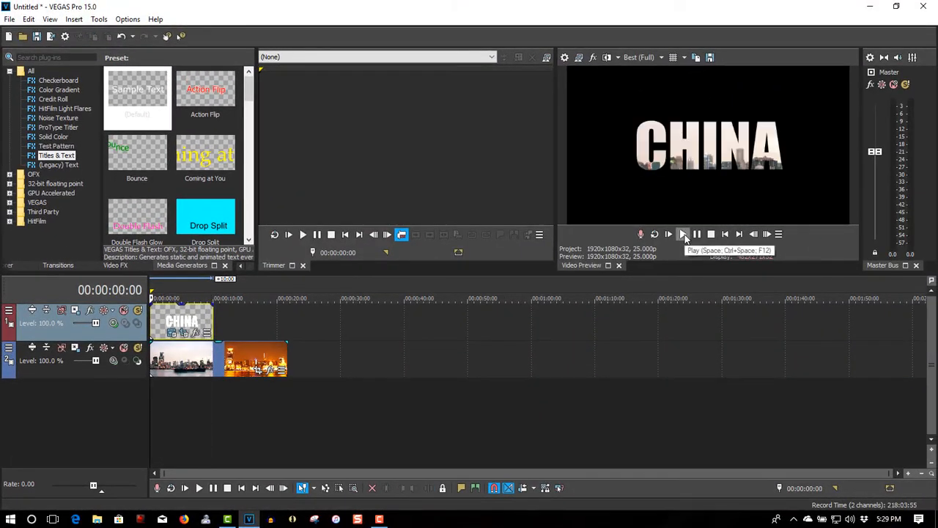
pyautogui.click(683, 234)
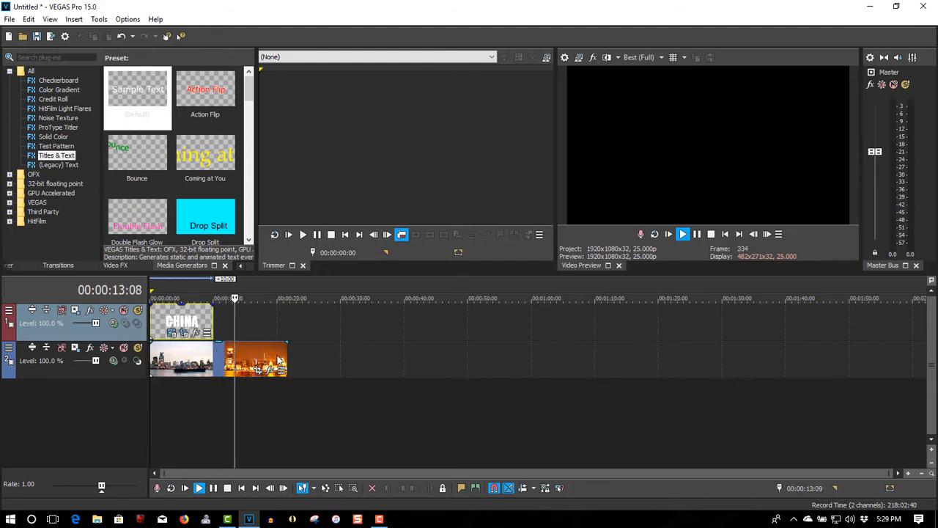
pyautogui.click(697, 234)
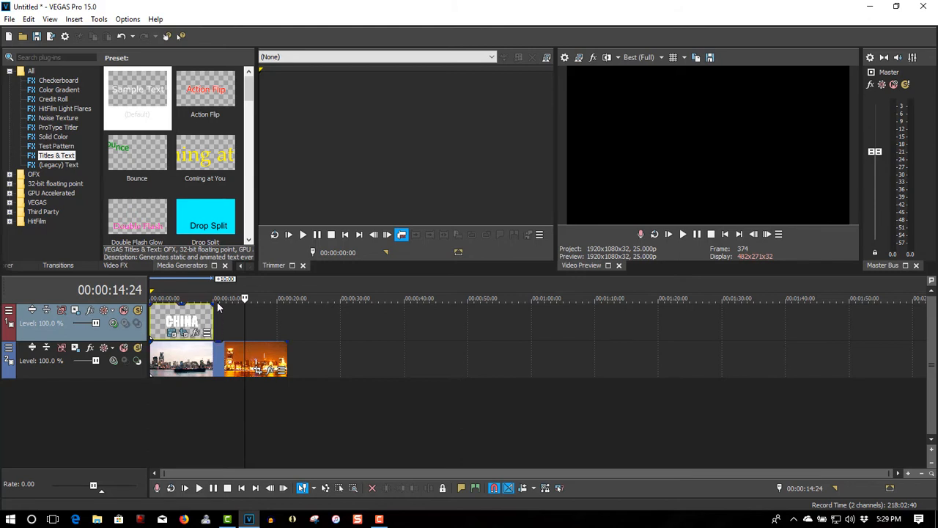
# Place the playhead at 00:00:08:22, the frame near the title's end where the skyline footage fills the whole picture
pyautogui.scroll(5, 223, 323)
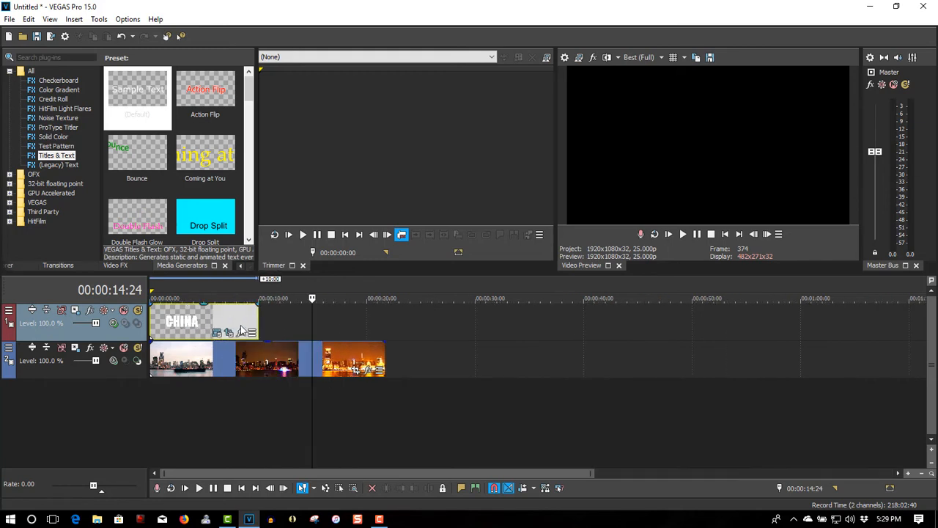
pyautogui.click(313, 298)
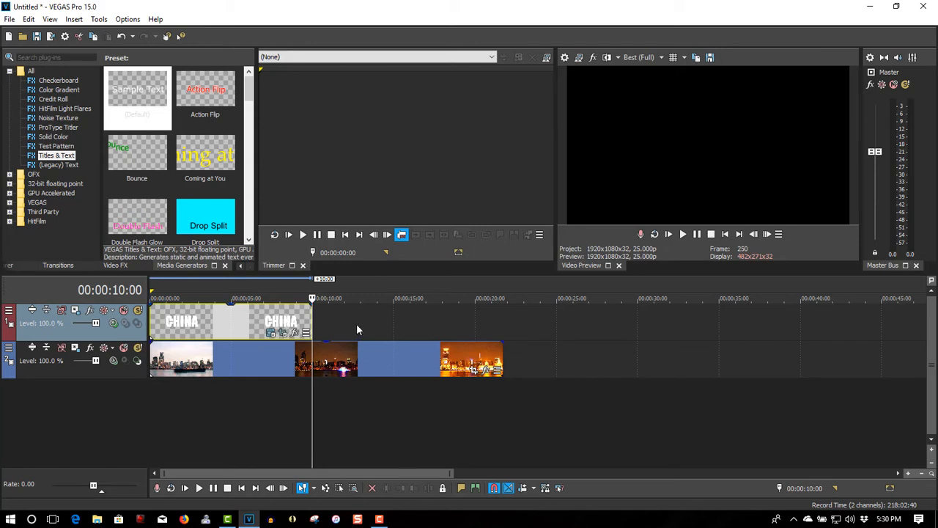
pyautogui.press('Left')
pyautogui.press('Left')
pyautogui.press('Left')
pyautogui.press('Left')
pyautogui.press('Left')
pyautogui.press('Left')
pyautogui.press('Left')
pyautogui.press('Left')
pyautogui.press('Left')
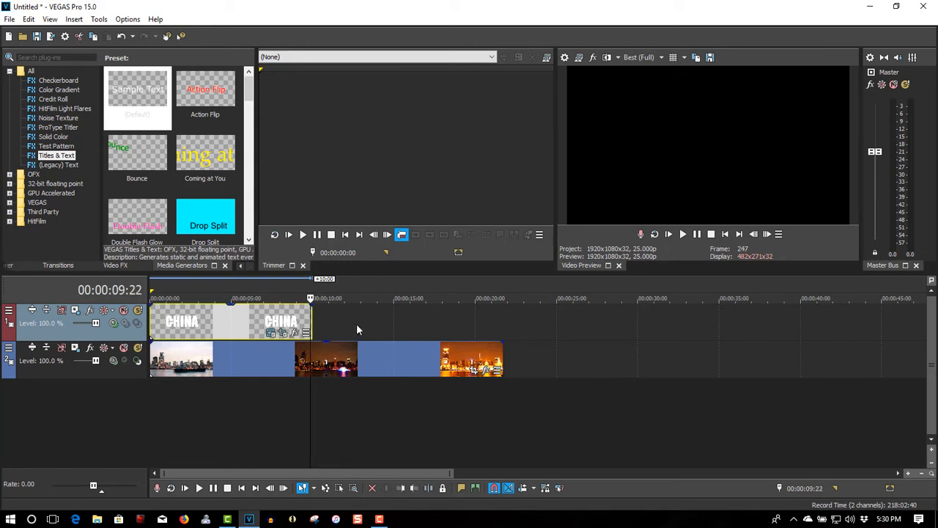
pyautogui.press('Left')
pyautogui.press('Left')
pyautogui.press('Left')
pyautogui.press('Left')
pyautogui.press('Left')
pyautogui.press('Left')
pyautogui.press('Left')
pyautogui.press('Left')
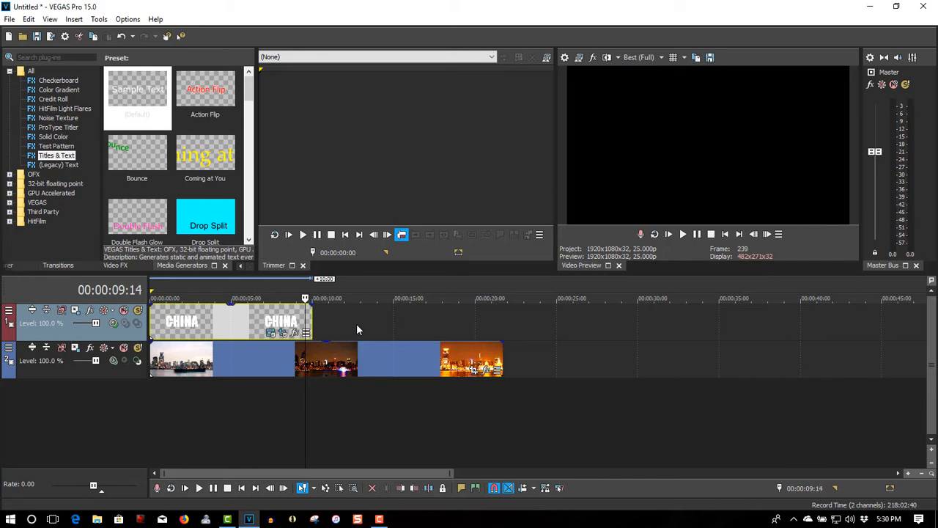
pyautogui.press('Left')
pyautogui.press('Left')
pyautogui.press('Left')
pyautogui.press('Left')
pyautogui.press('Left')
pyautogui.press('Left')
pyautogui.press('Left')
pyautogui.press('Left')
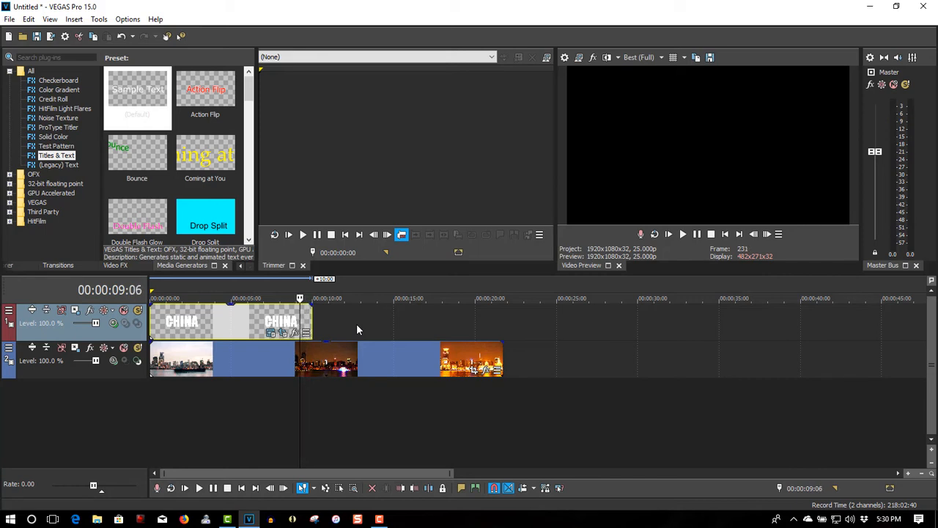
pyautogui.press('Left')
pyautogui.press('Left')
pyautogui.press('Left')
pyautogui.press('Left')
pyautogui.press('Left')
pyautogui.press('Left')
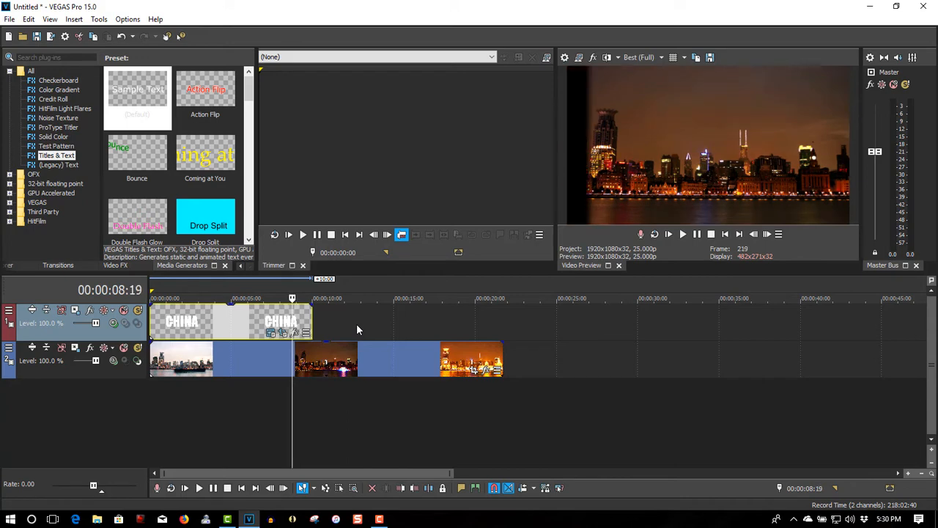
pyautogui.press('Right')
pyautogui.press('Right')
pyautogui.press('Right')
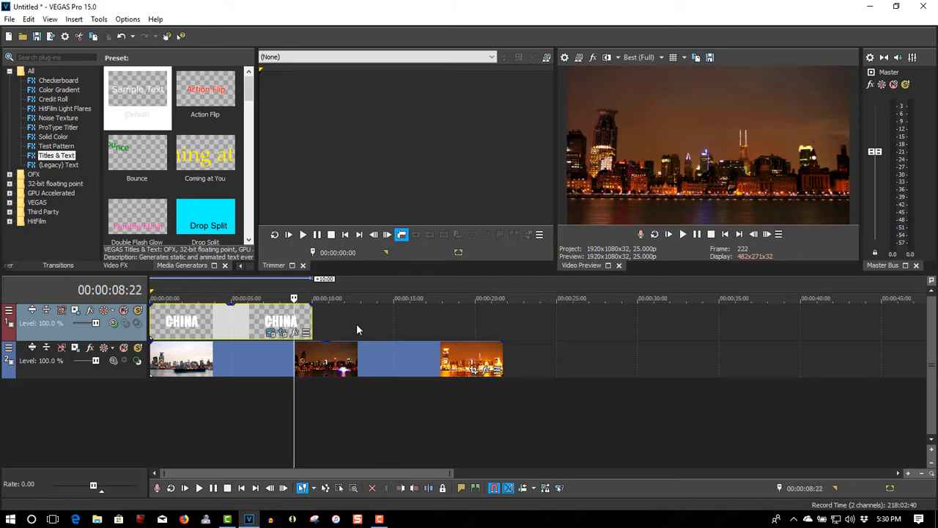
# Split the CHINA title at 00:00:08:22 and delete the leftover piece after the split
pyautogui.press('s')
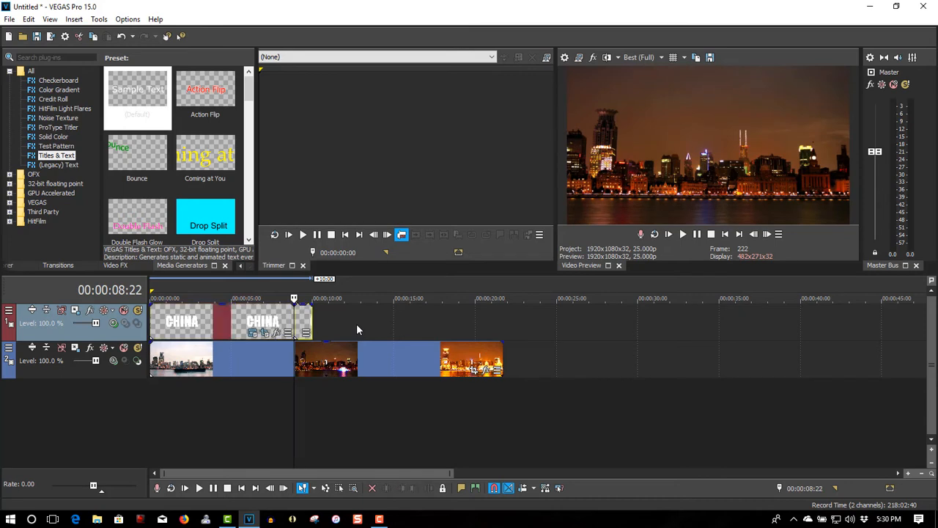
pyautogui.click(303, 320)
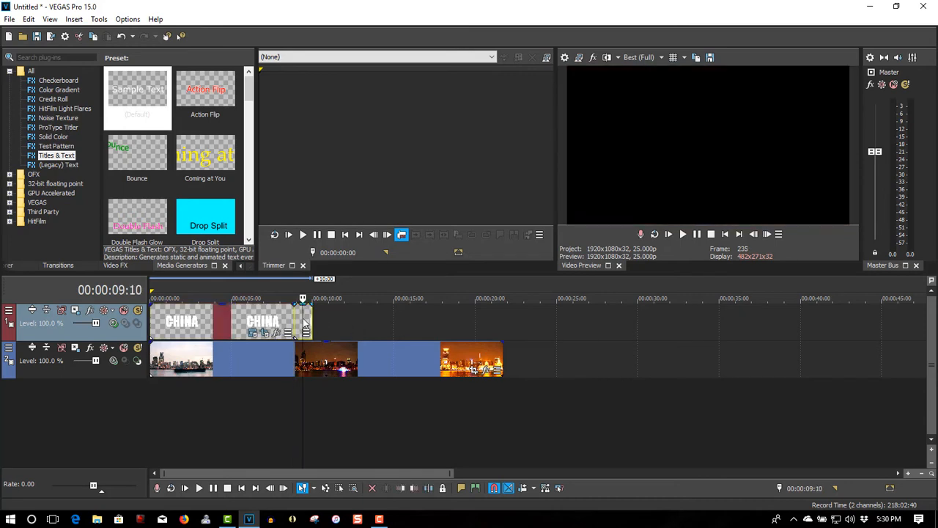
pyautogui.press('Delete')
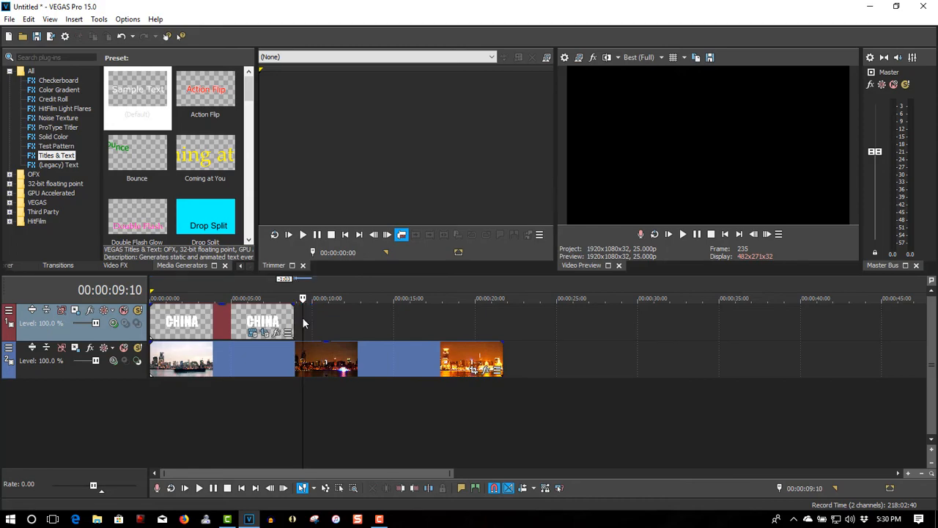
# Add a Track Mute envelope to the title track with a point at the title's end, muting the track from there on
pyautogui.click(281, 297)
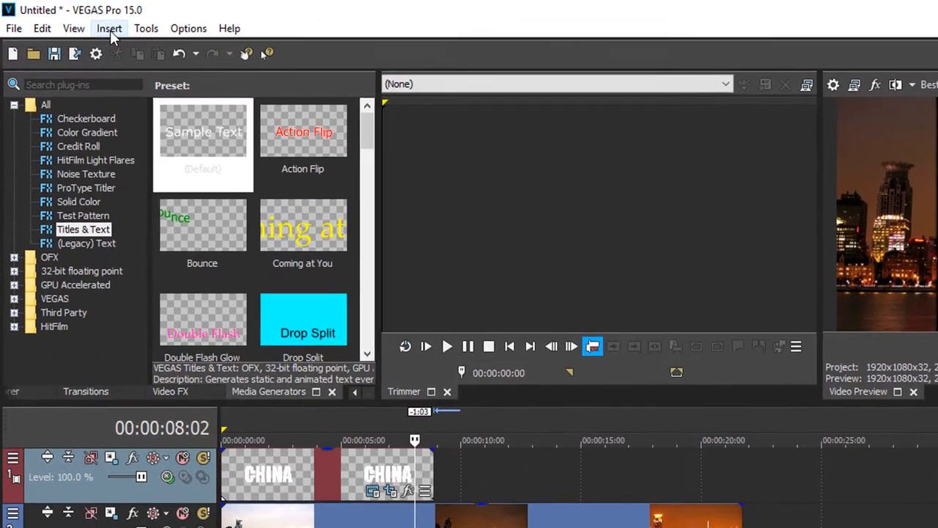
pyautogui.click(74, 19)
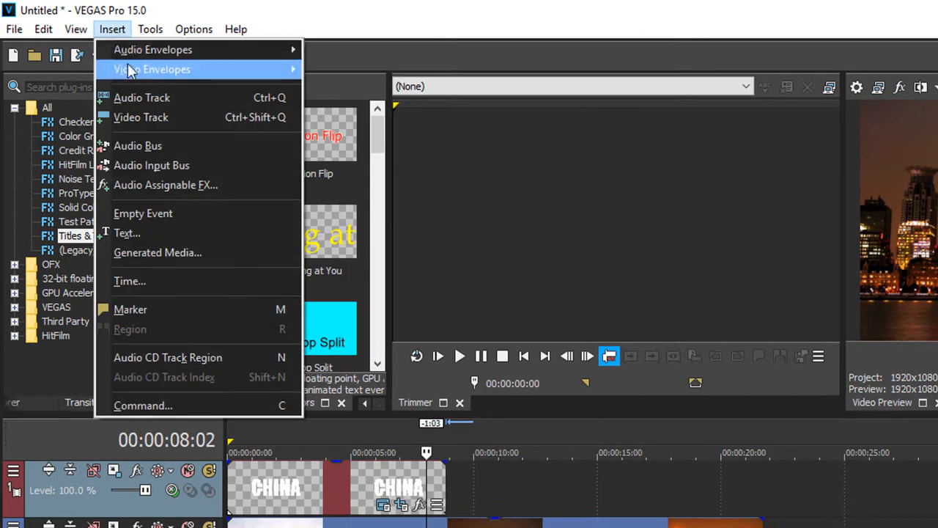
pyautogui.moveTo(129, 69)
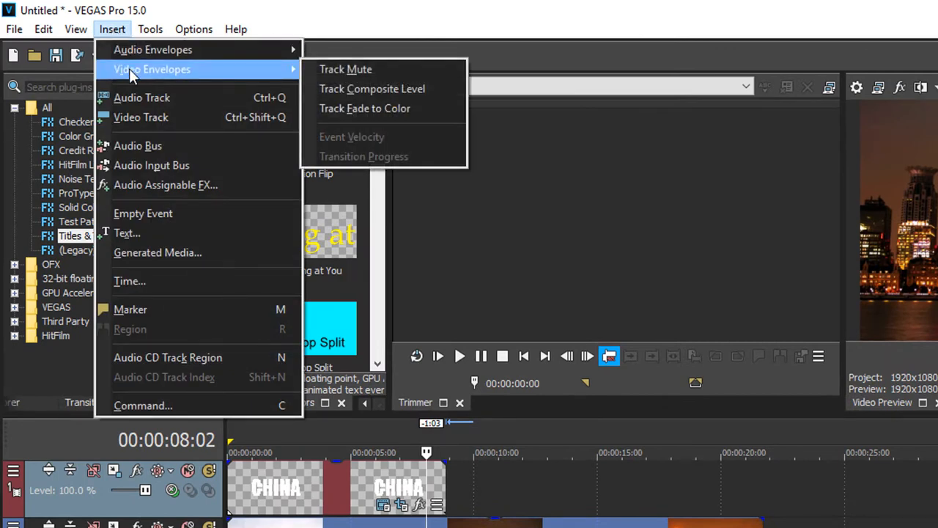
pyautogui.click(344, 71)
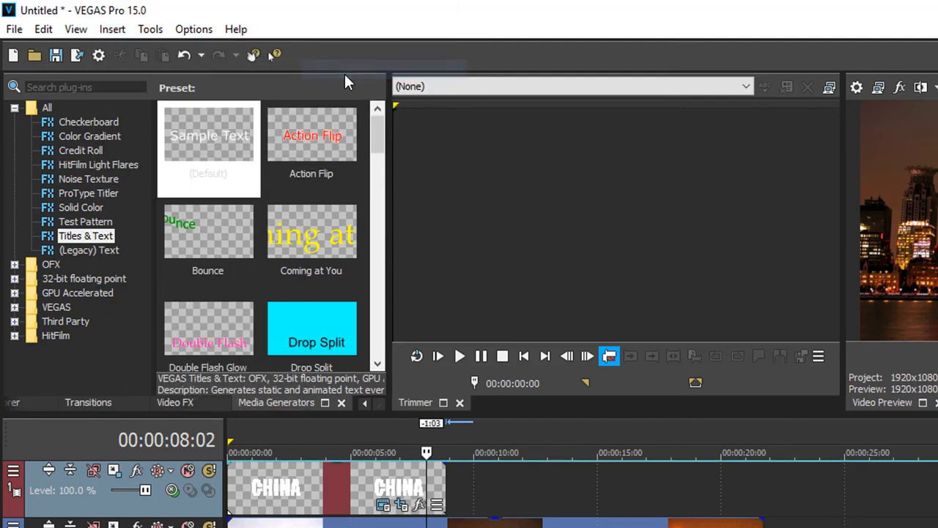
pyautogui.rightClick(449, 466)
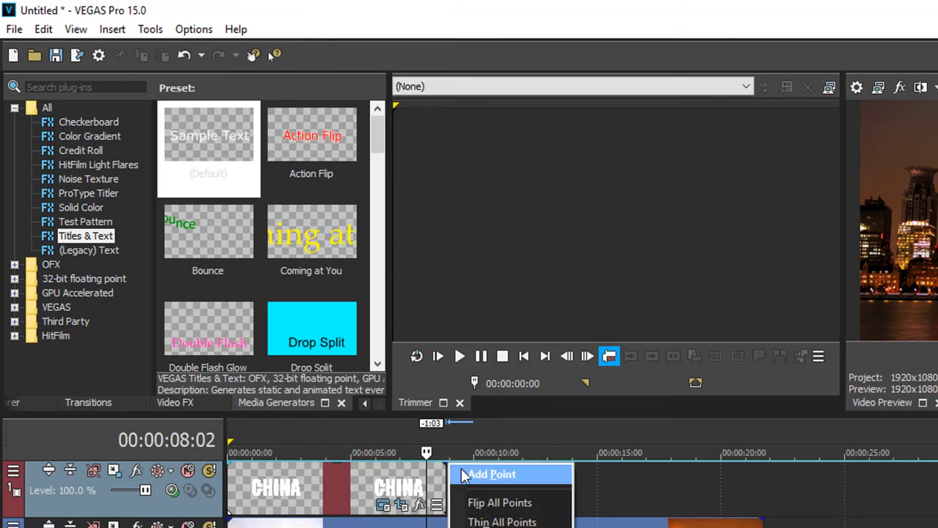
pyautogui.click(467, 472)
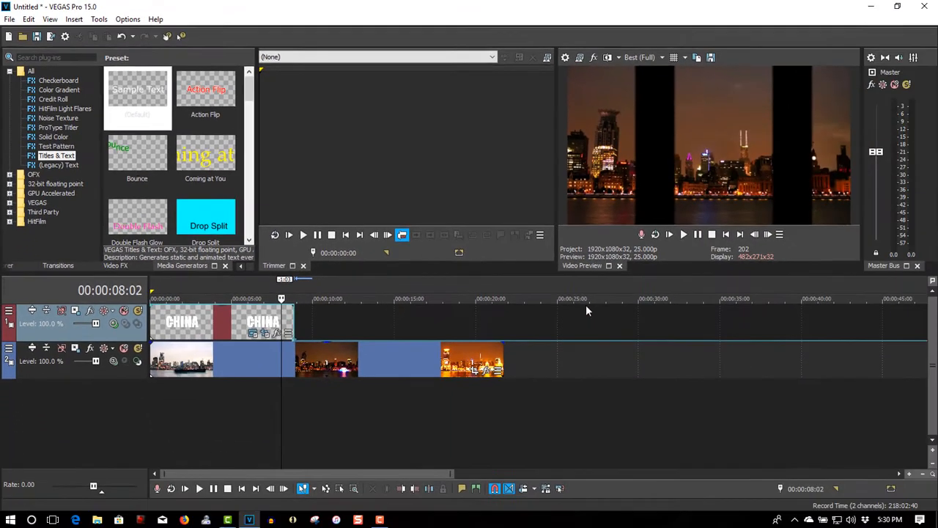
# Play the project from the beginning to check the transition from the masked title to the full footage, pausing near the clip's end
pyautogui.click(726, 235)
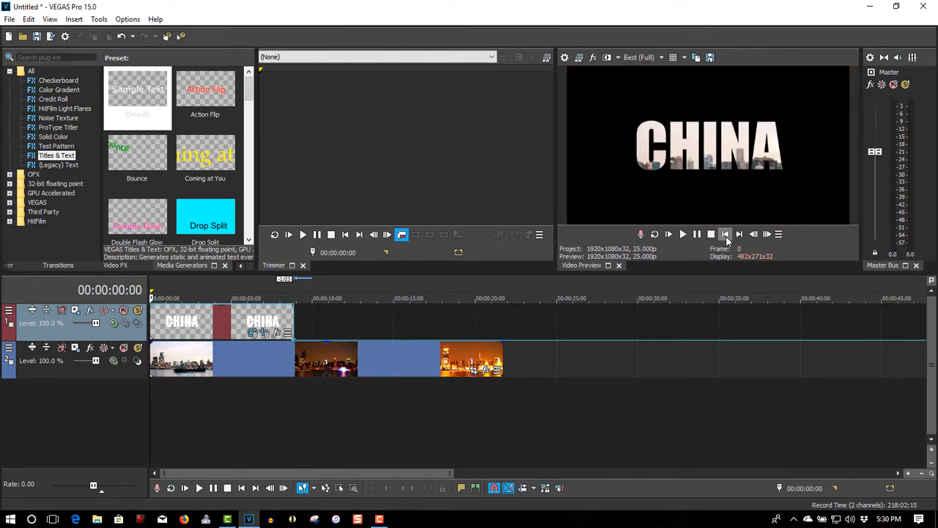
pyautogui.click(682, 235)
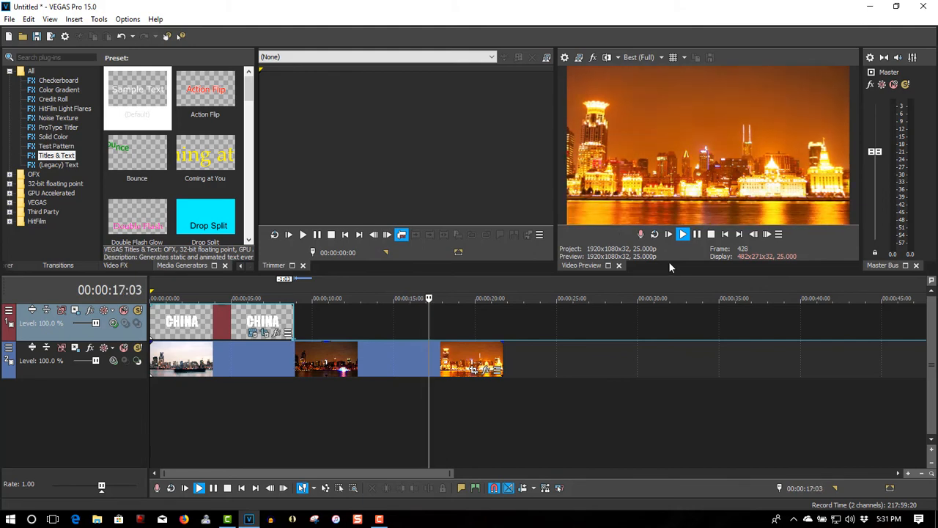
pyautogui.click(698, 237)
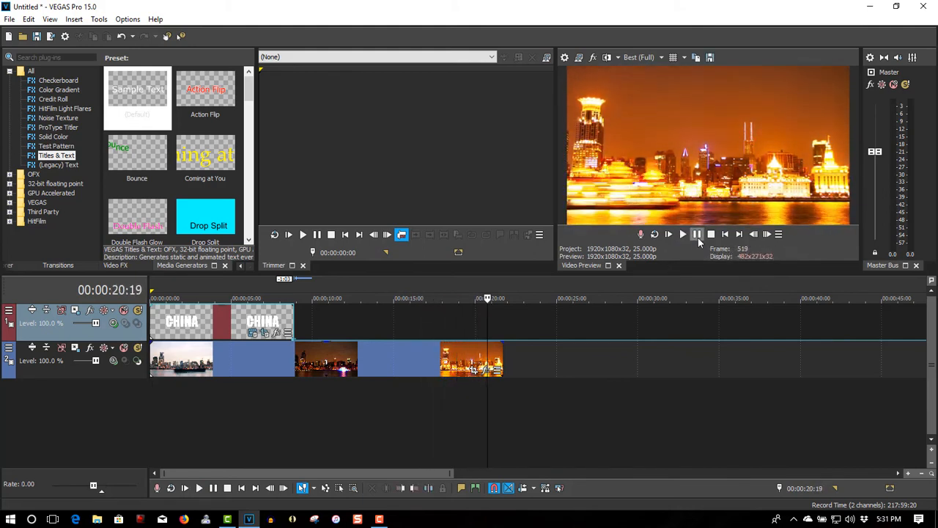